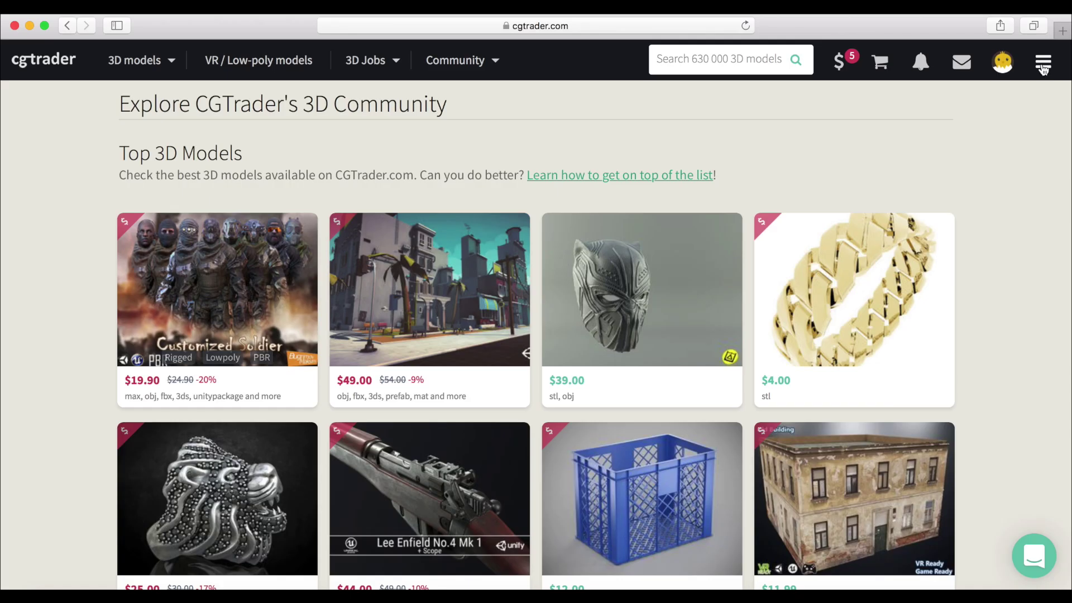
Reach the seller Analytics page through the account menu's Selling section.
left_click(1042, 61)
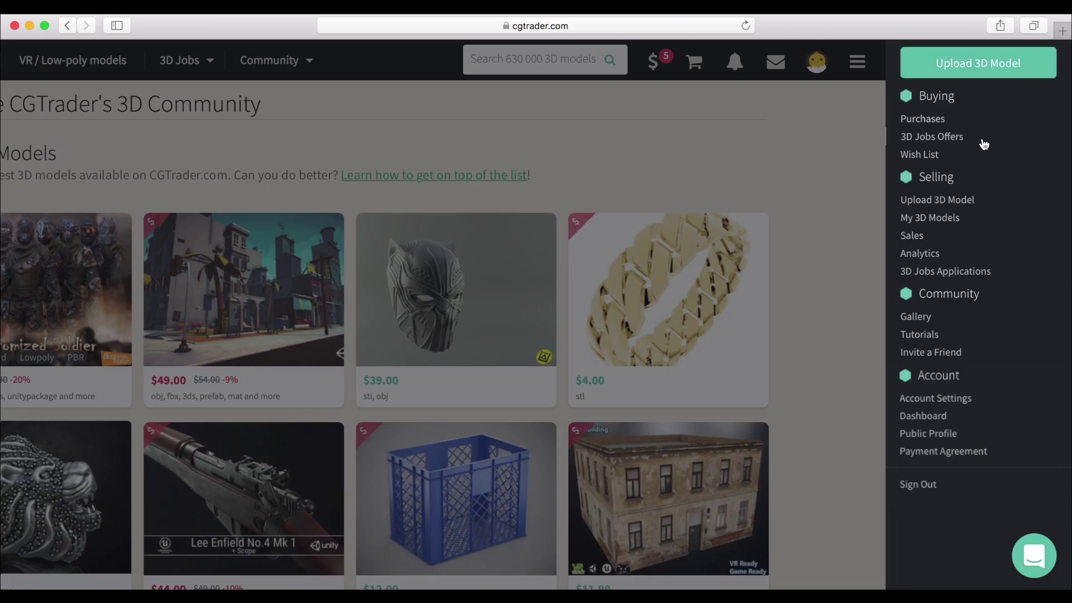
left_click(941, 256)
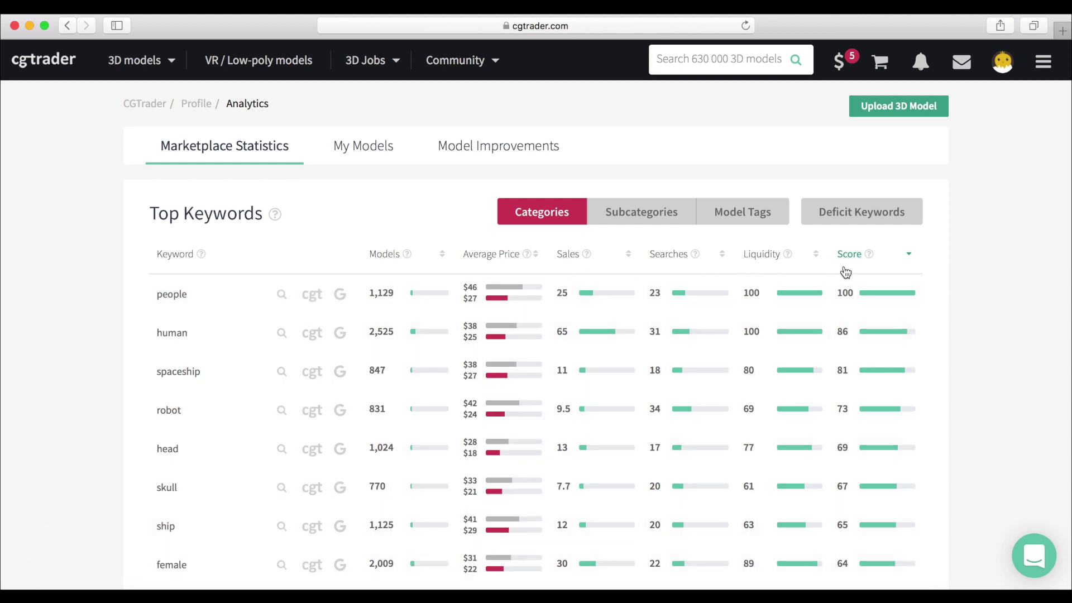
scroll(886, 269, "down", 2)
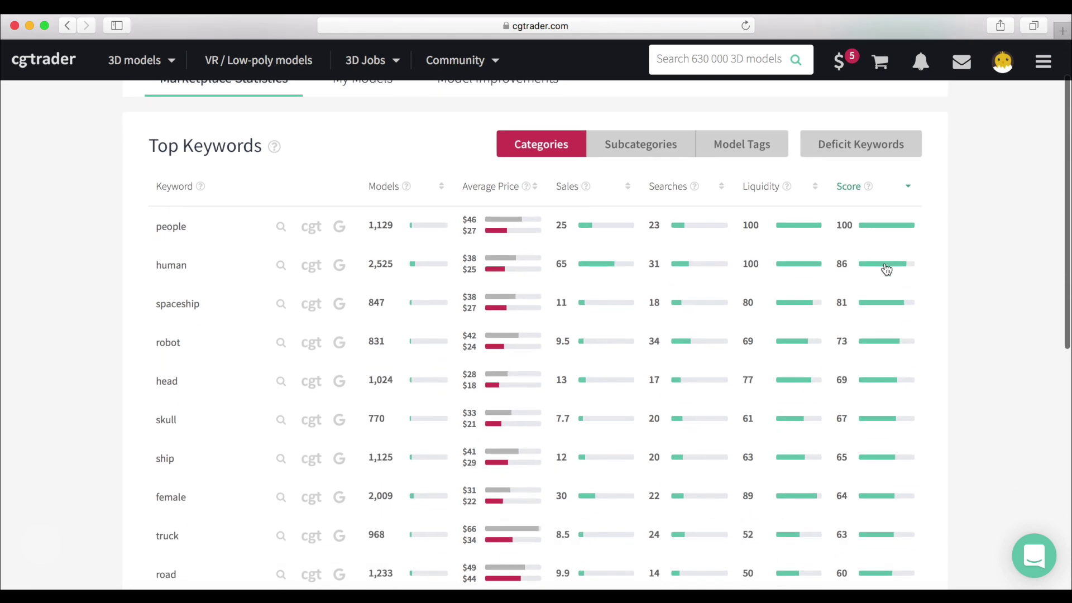
scroll(887, 270, "down", 2)
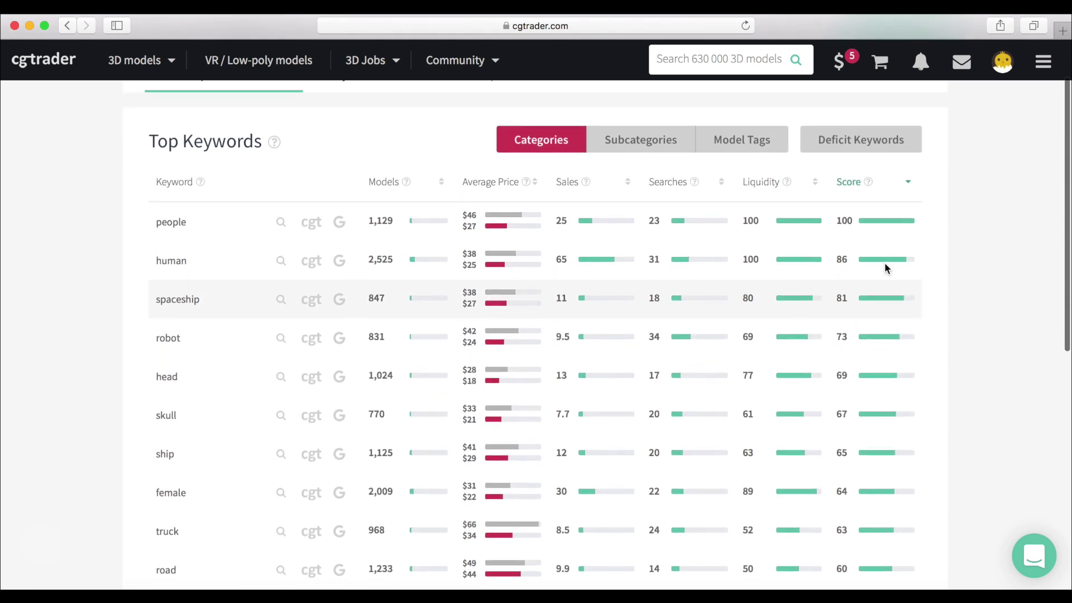
scroll(885, 263, "up", 1)
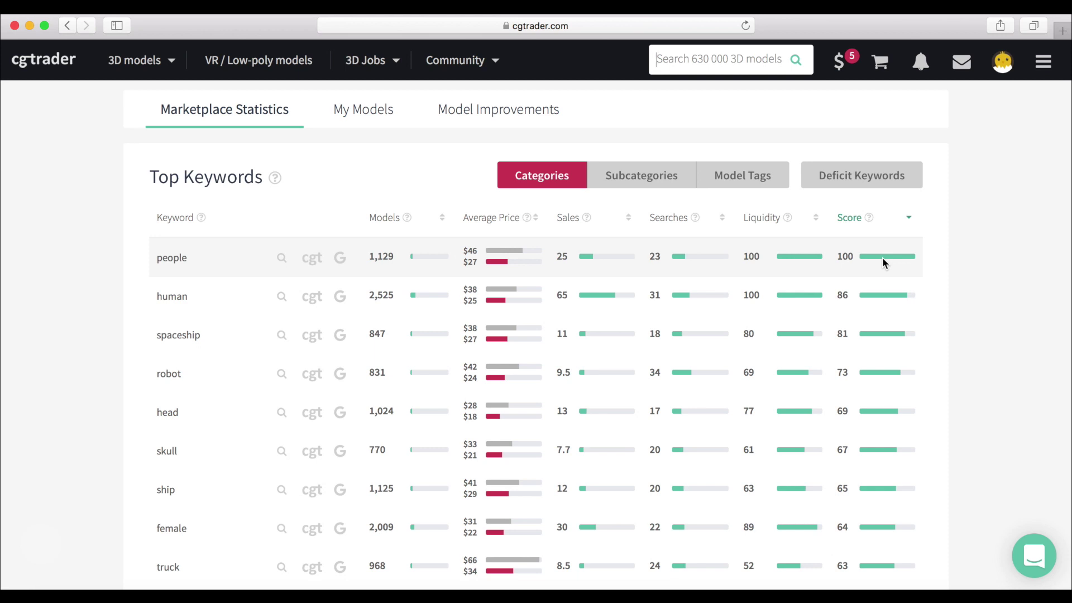
Sort Top Keywords by number of models and dismiss the quality distribution chart.
left_click(425, 226)
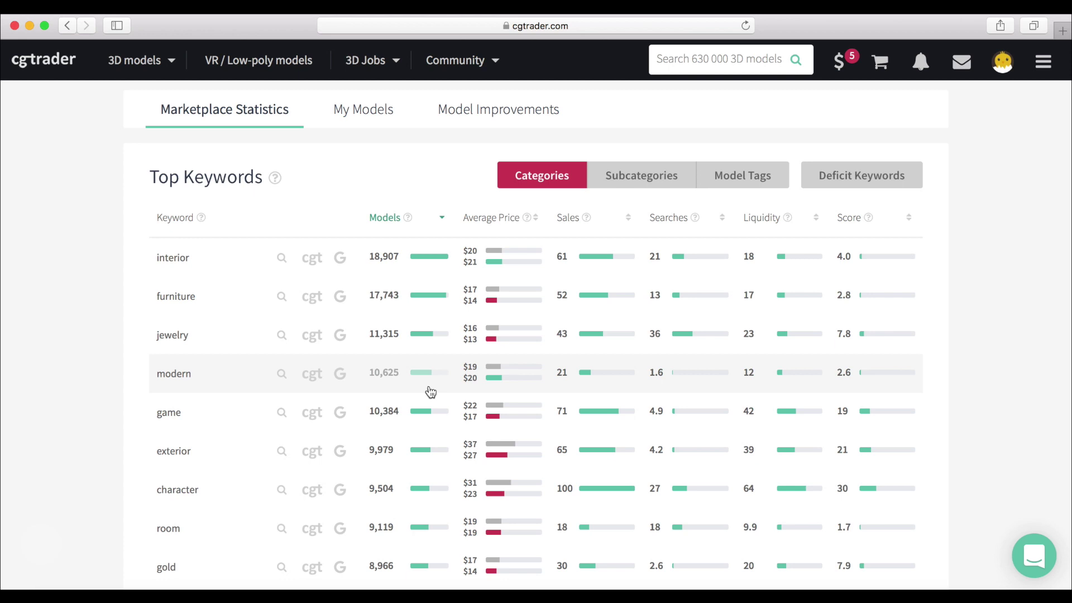
mouse_move(430, 372)
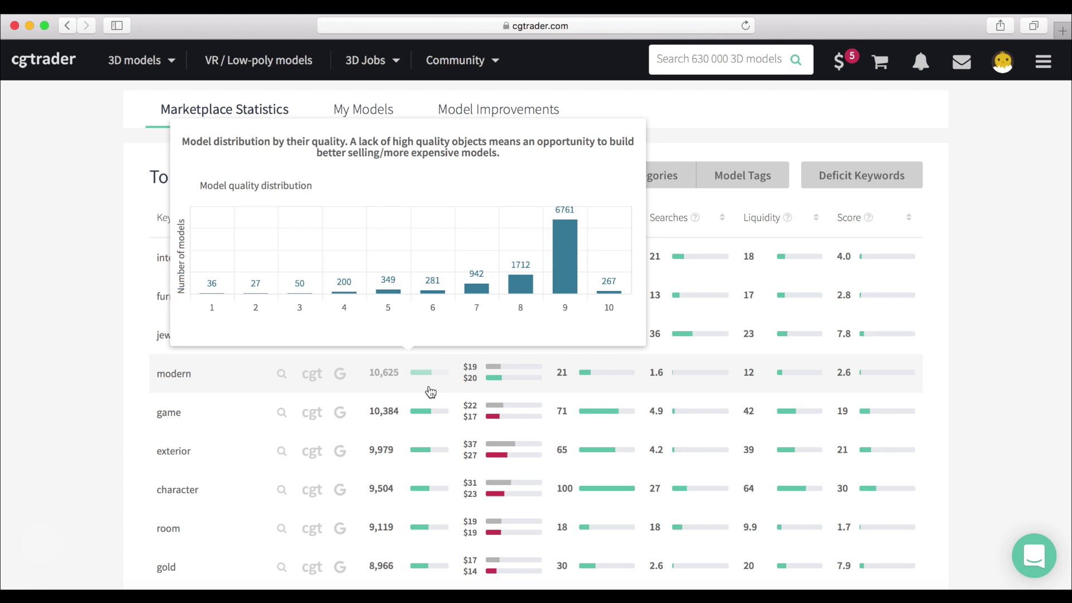
left_click(428, 390)
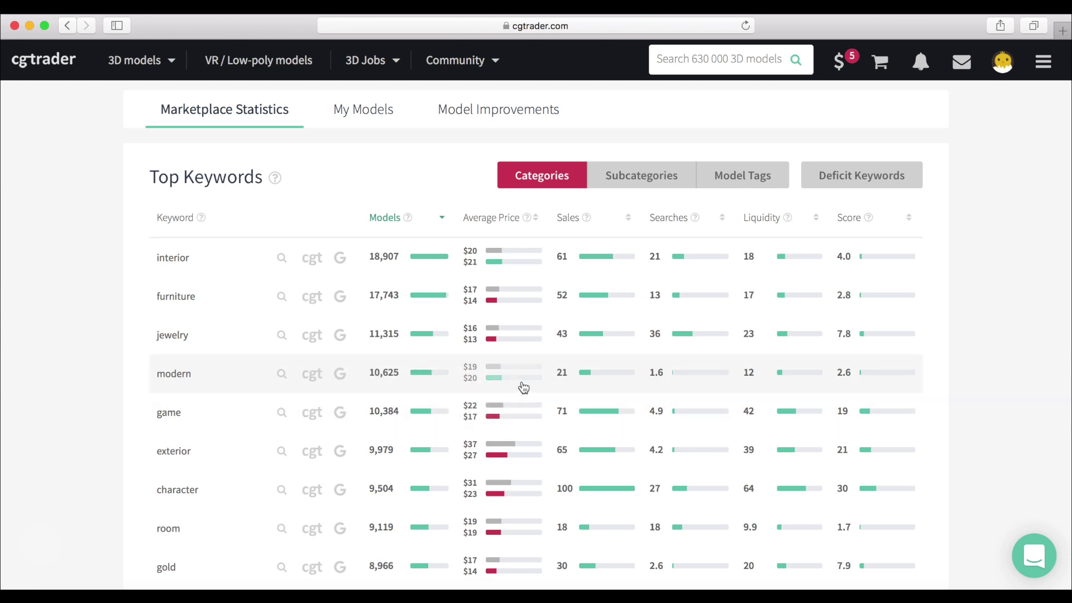
scroll(549, 384, "down", 2)
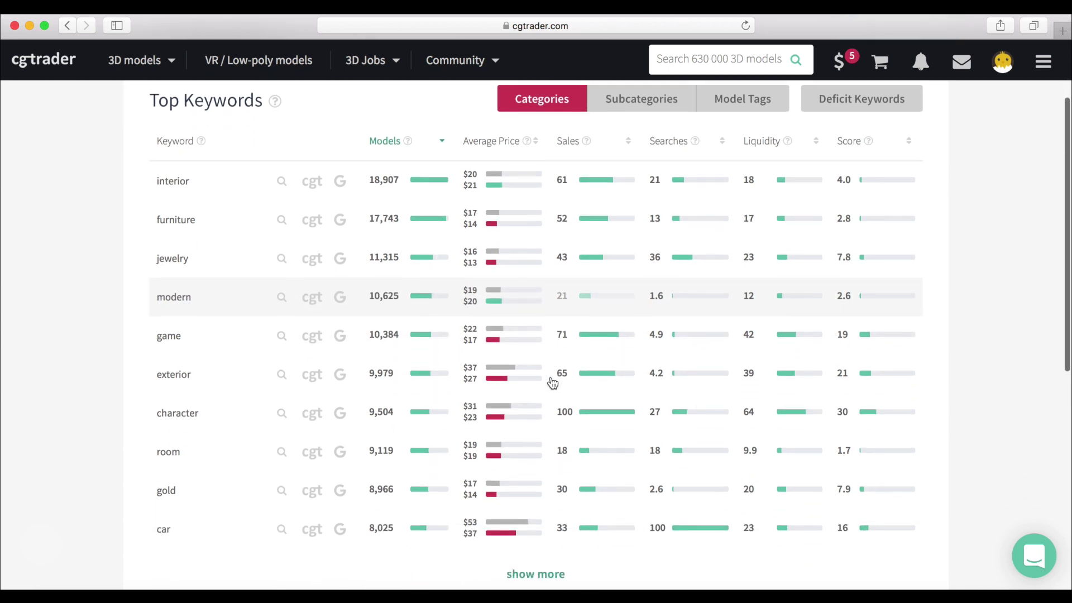
scroll(553, 382, "down", 2)
scroll(552, 382, "down", 1)
scroll(552, 382, "down", 1)
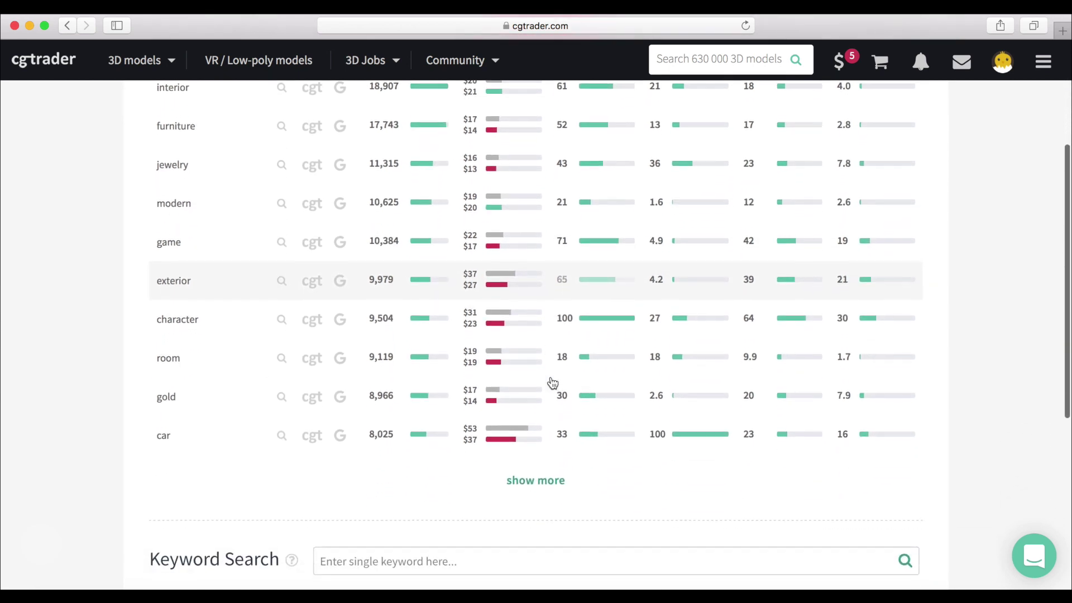
scroll(552, 382, "up", 1)
scroll(553, 383, "up", 2)
scroll(552, 383, "down", 1)
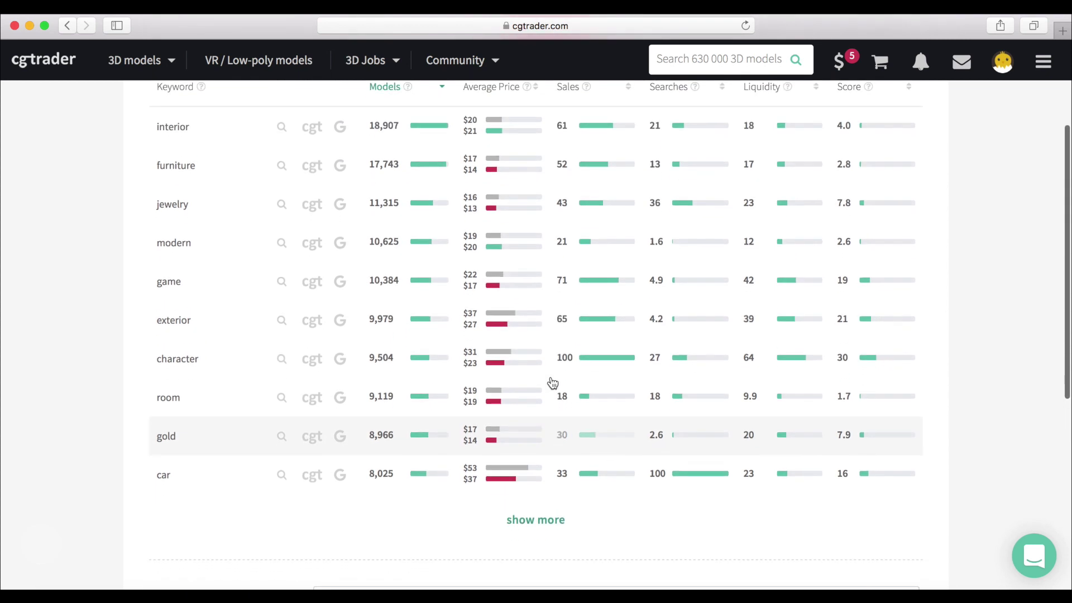
scroll(552, 383, "down", 1)
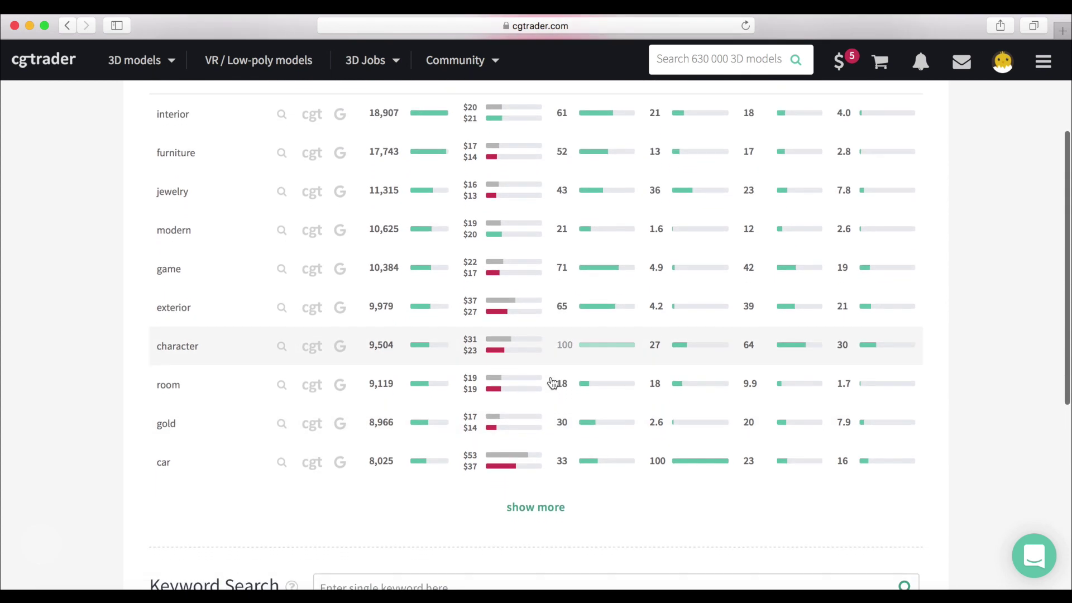
left_click(533, 165)
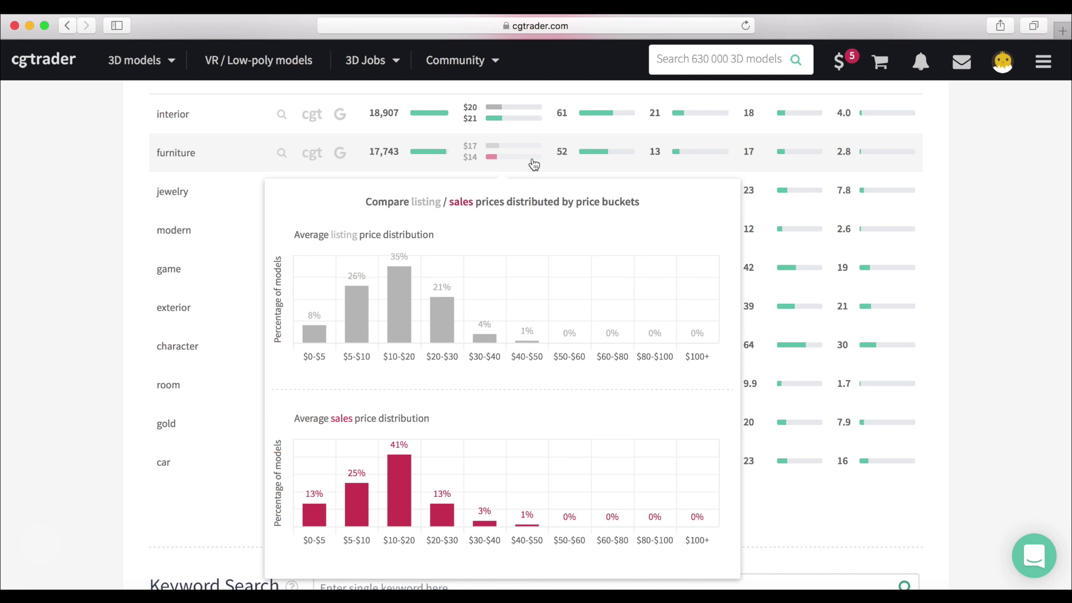
left_click(532, 160)
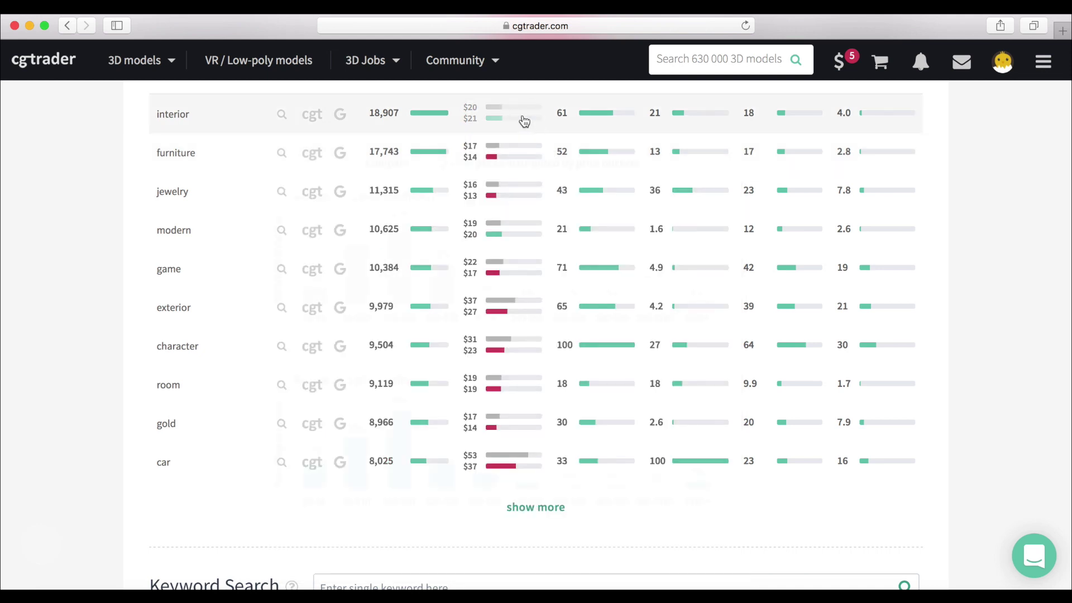
mouse_move(503, 113)
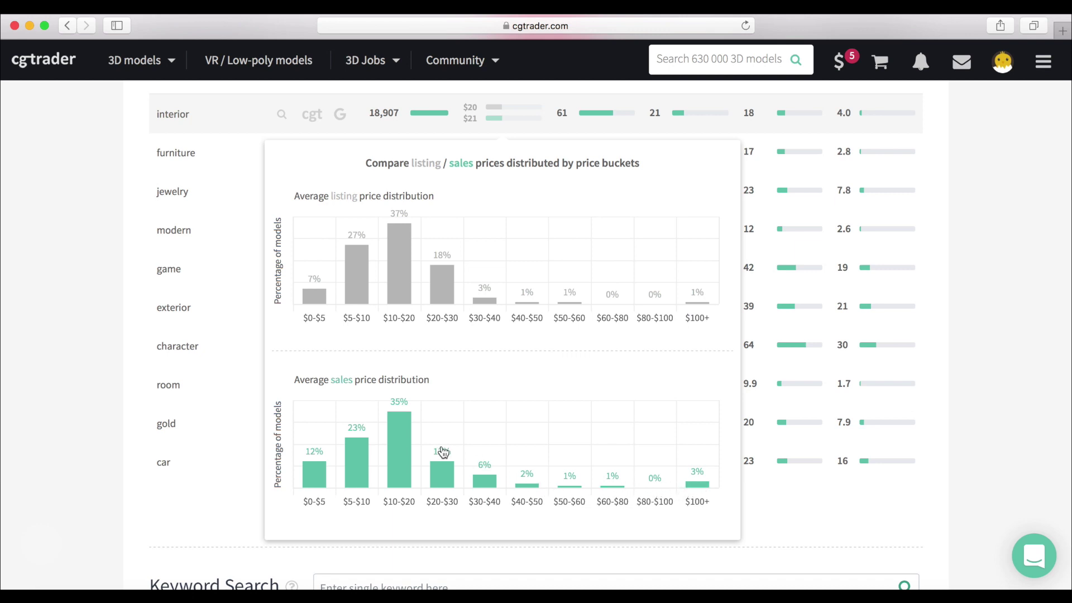
left_click(612, 376)
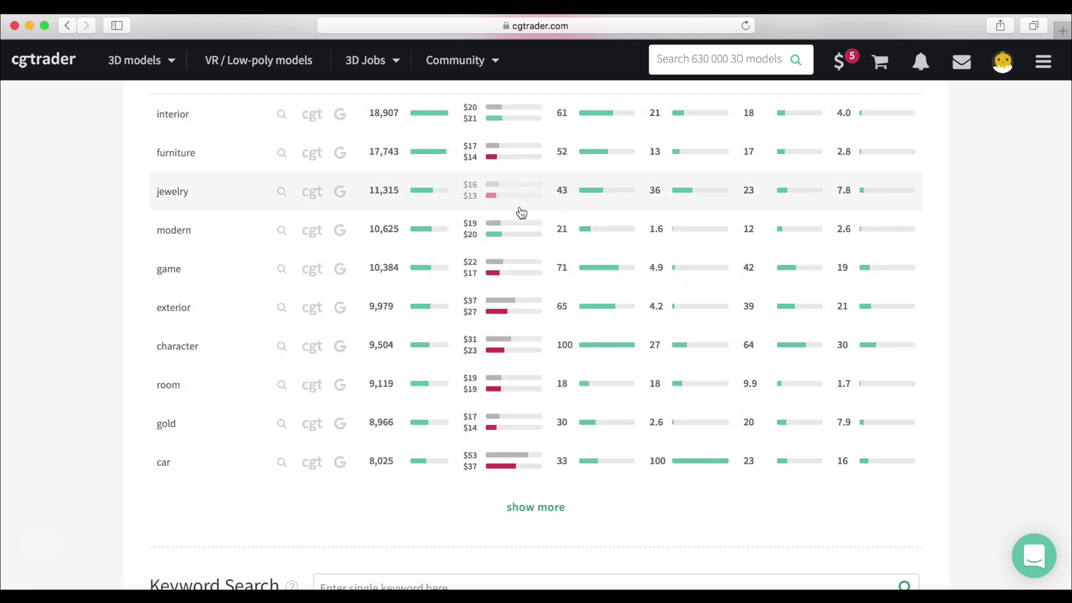
scroll(519, 211, "up", 2)
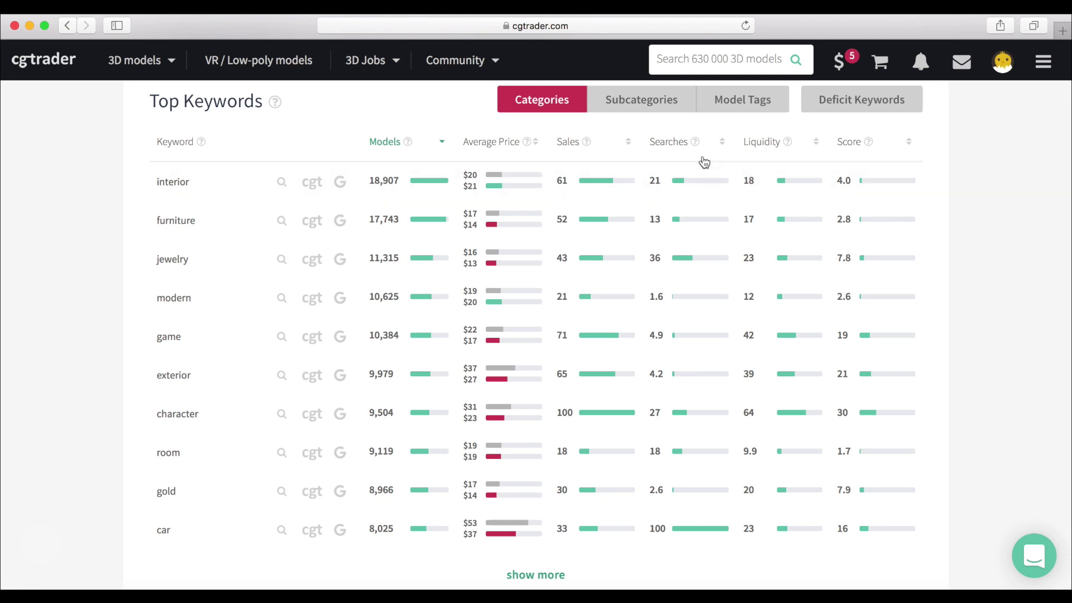
Re-sort Top Keywords by sales, then searches, then liquidity.
left_click(567, 151)
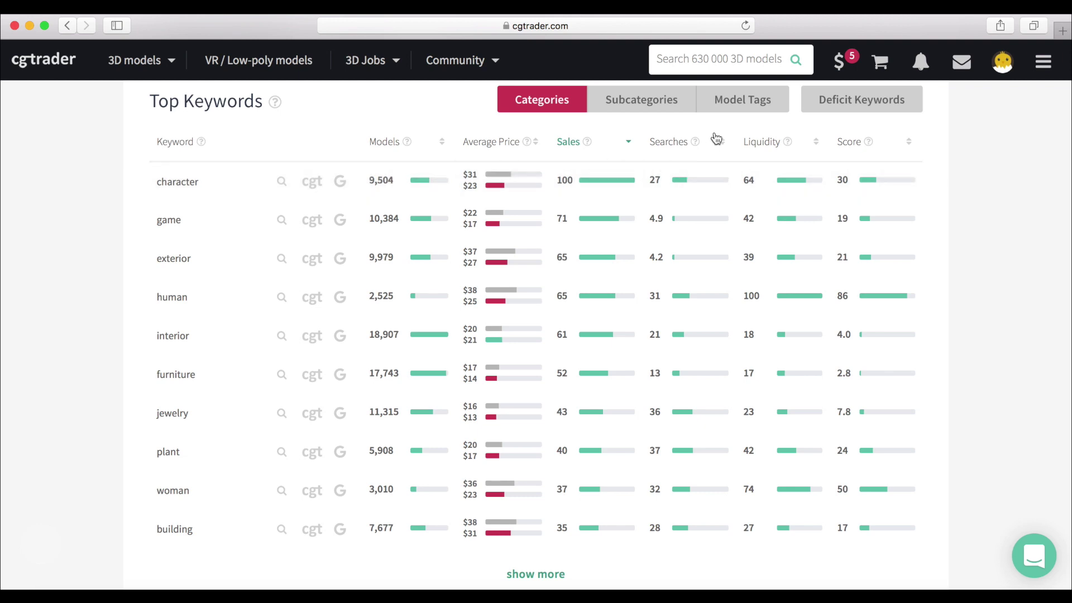
left_click(707, 151)
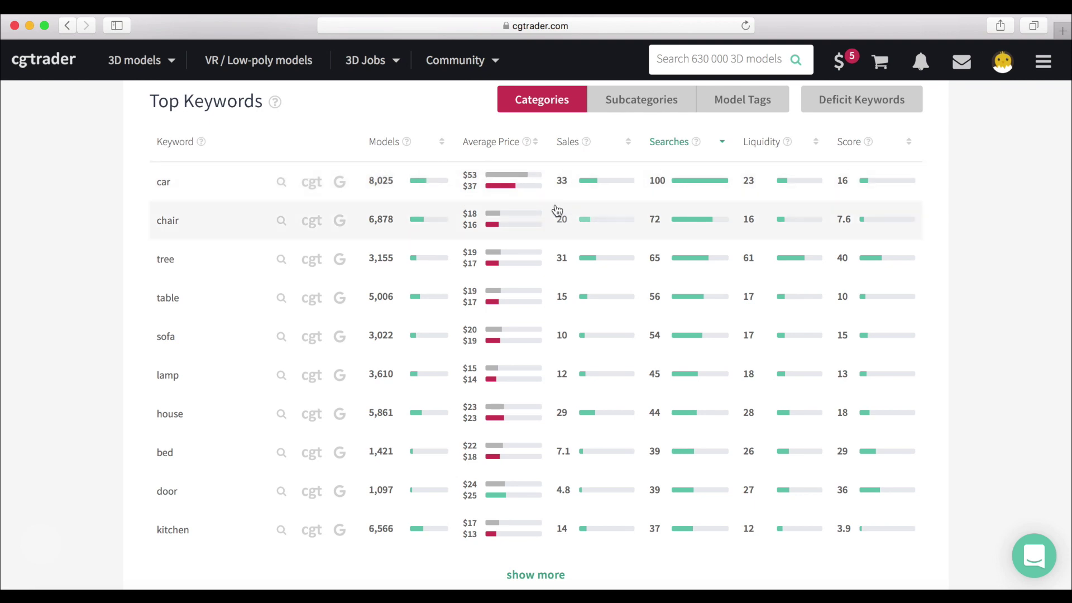
left_click(803, 146)
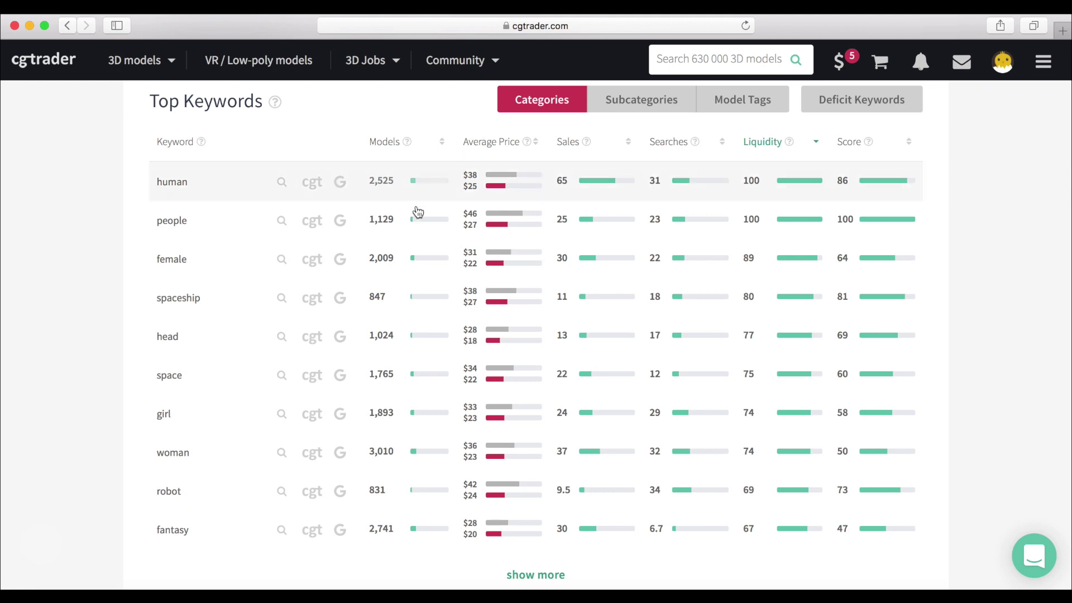
scroll(418, 216, "up", 1)
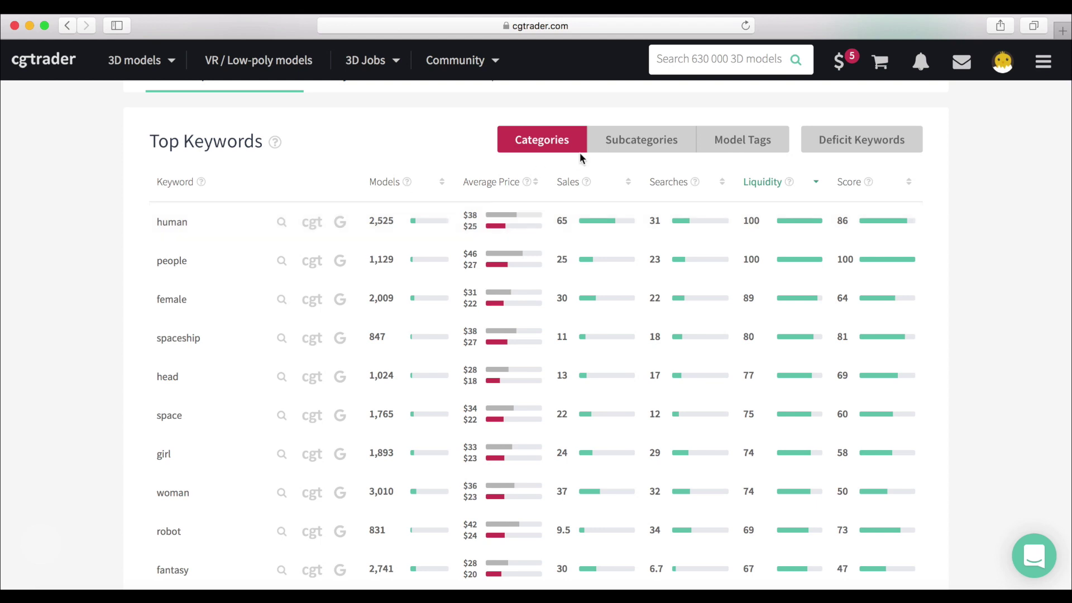
Browse Subcategories, Tags and Deficit keyword lists, rank by Score, and return to Categories.
left_click(637, 142)
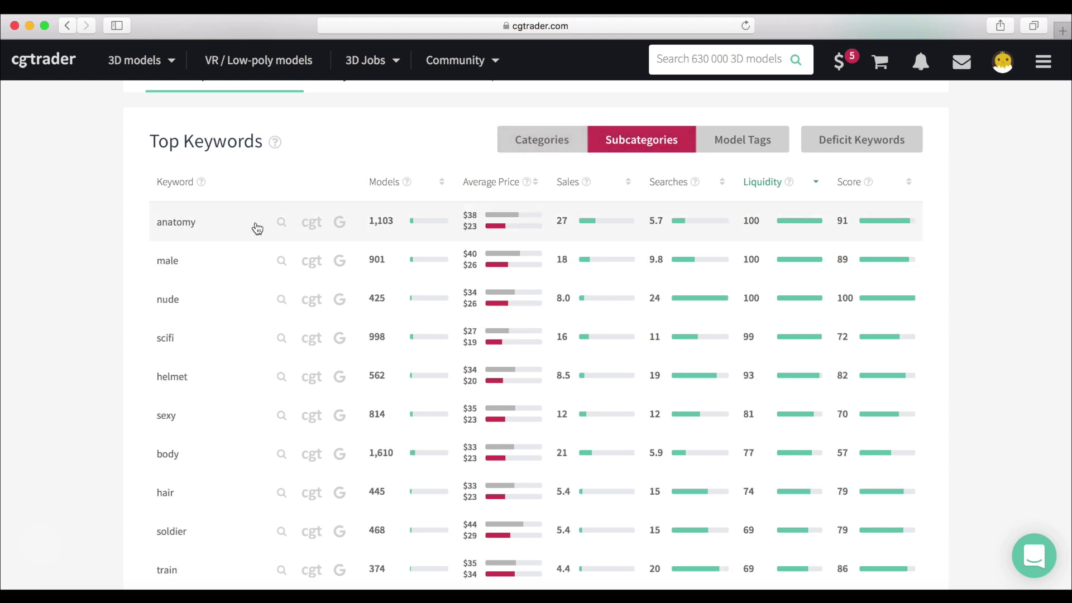
left_click(759, 149)
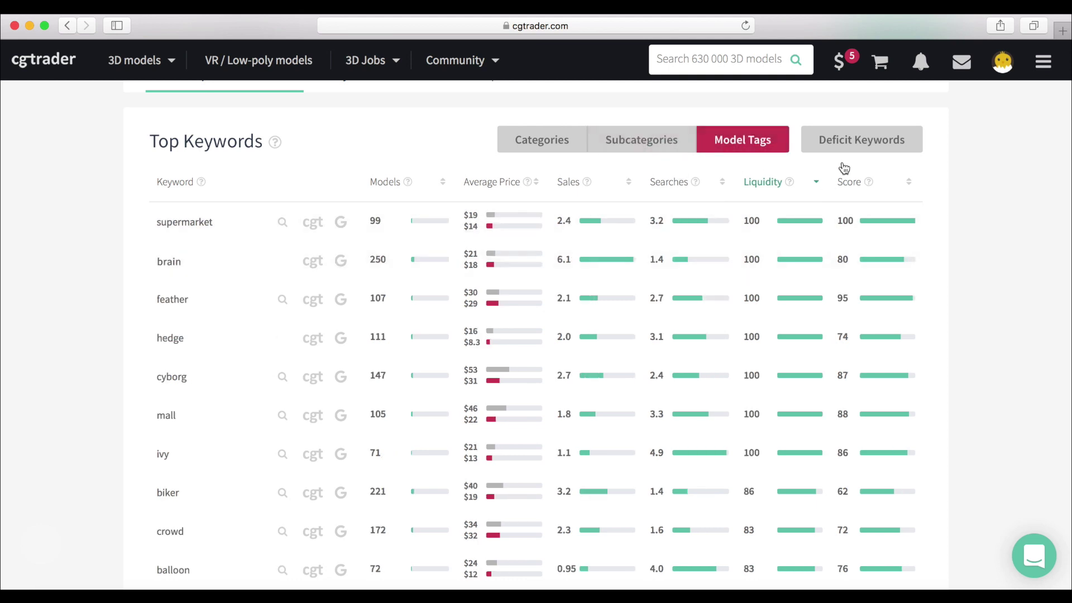
left_click(856, 149)
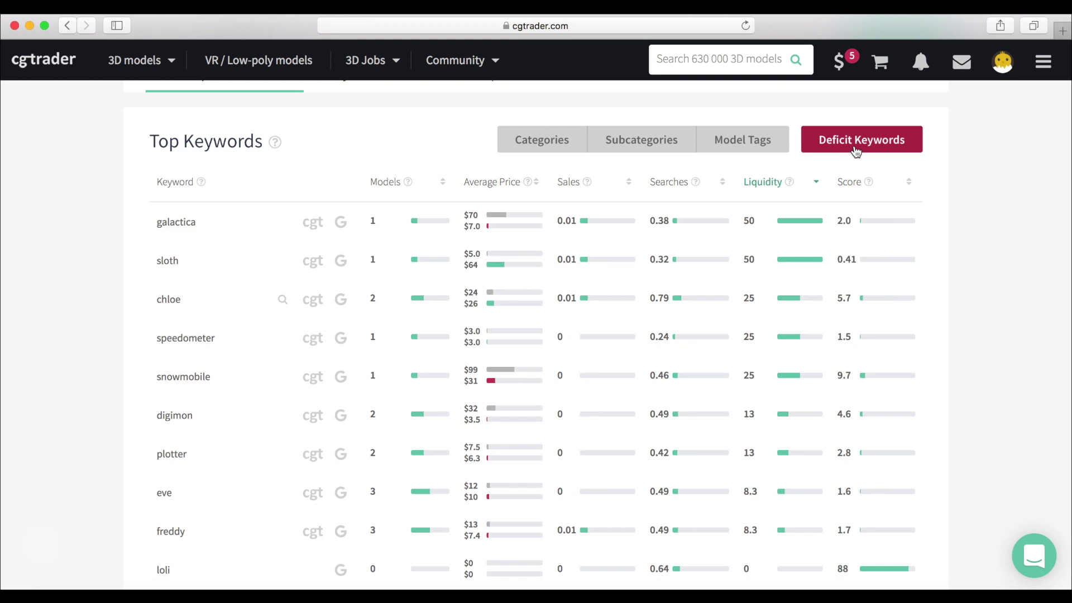
left_click(892, 186)
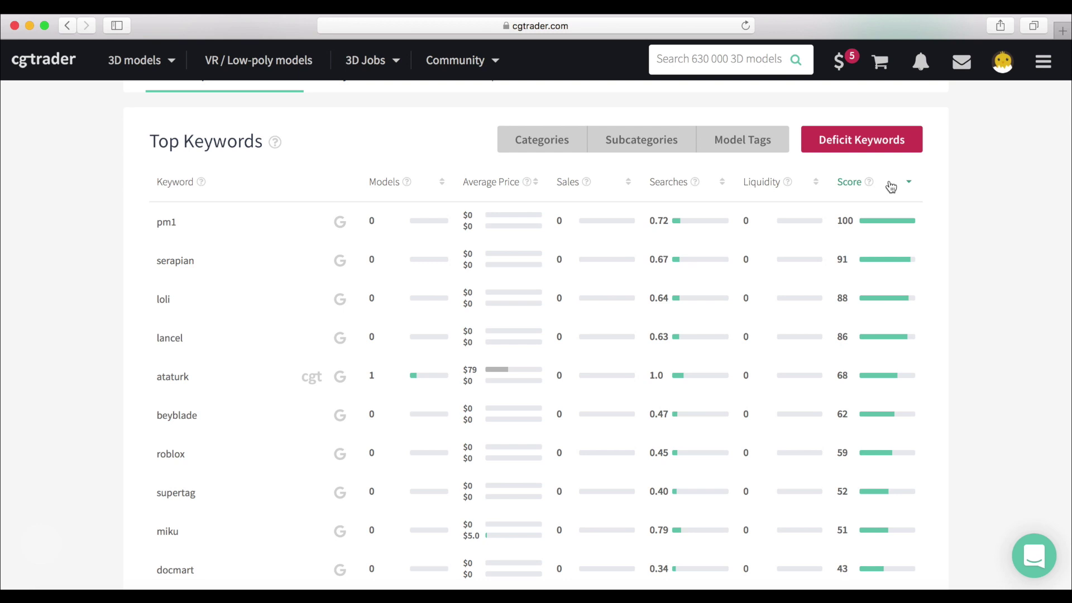
left_click(542, 140)
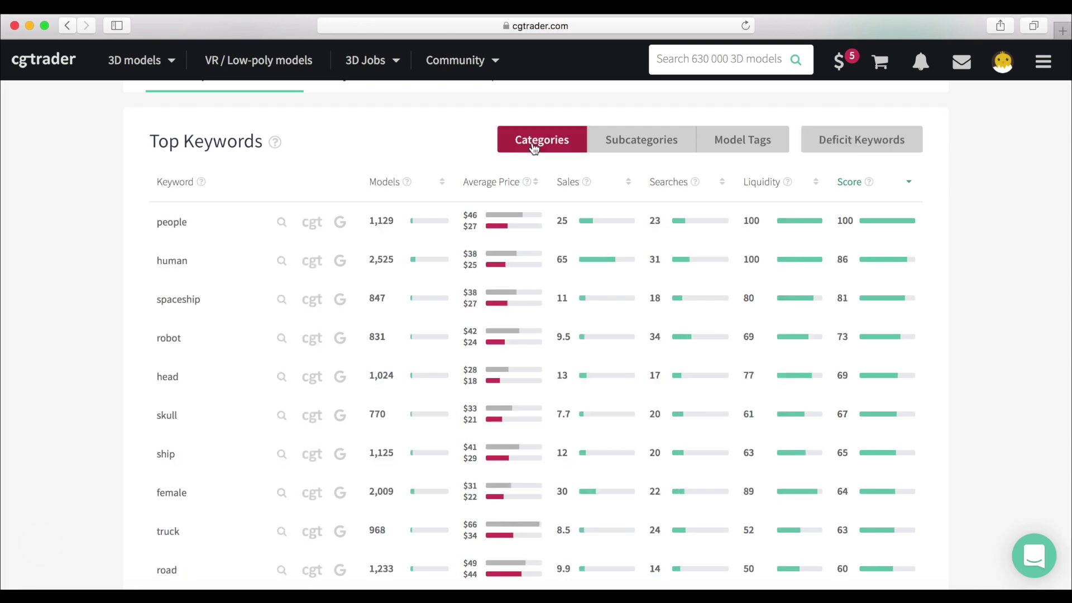
scroll(358, 328, "down", 2)
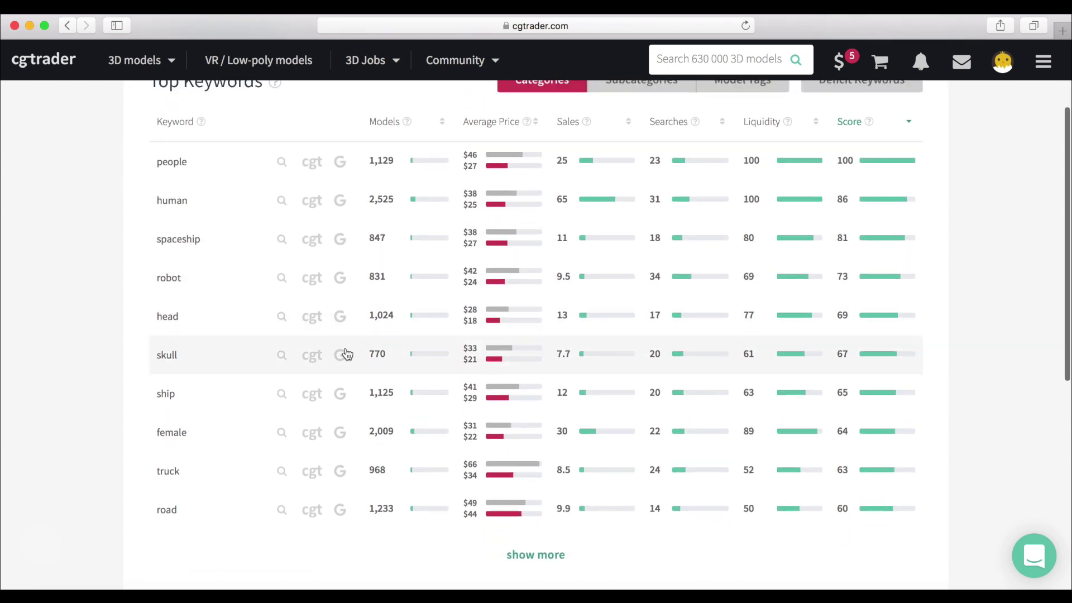
View Google image results for 'skull' in a new tab and return to Analytics.
left_click(340, 354)
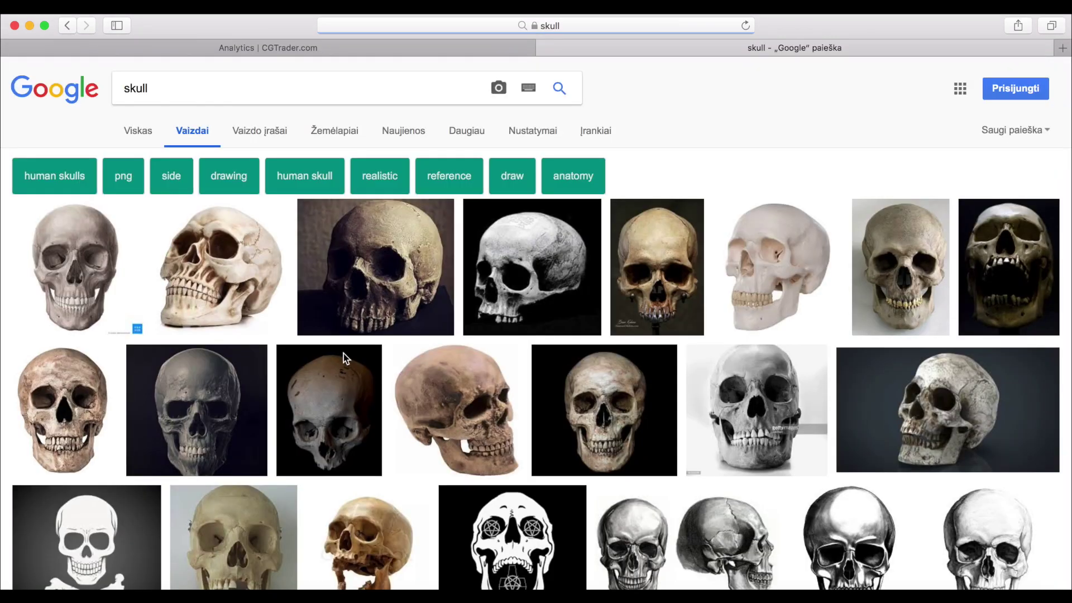
scroll(344, 359, "down", 1)
scroll(343, 360, "down", 2)
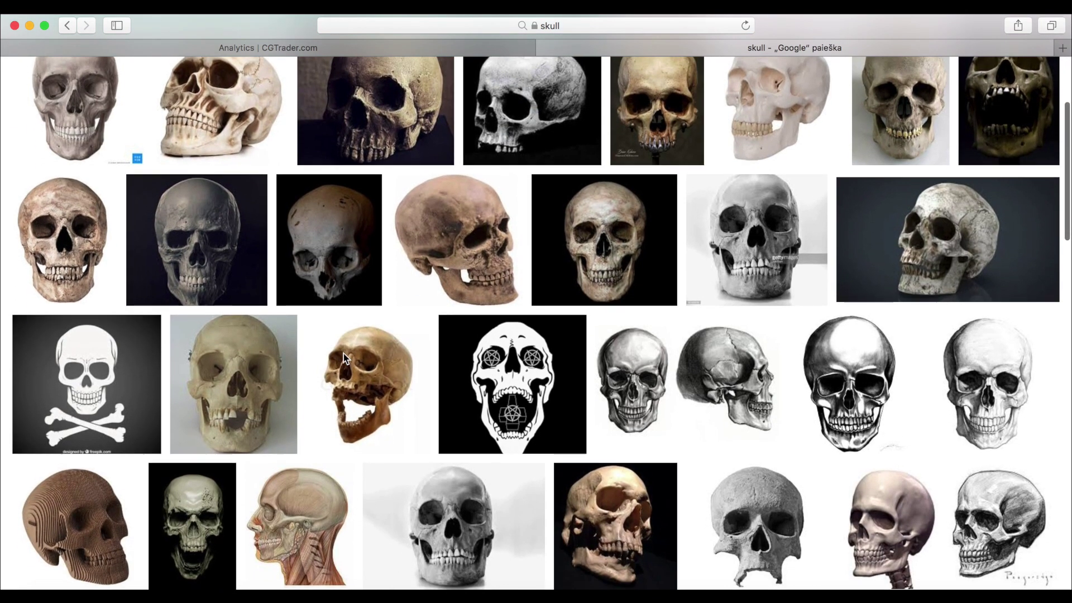
scroll(345, 357, "down", 3)
scroll(343, 358, "up", 2)
scroll(343, 357, "up", 4)
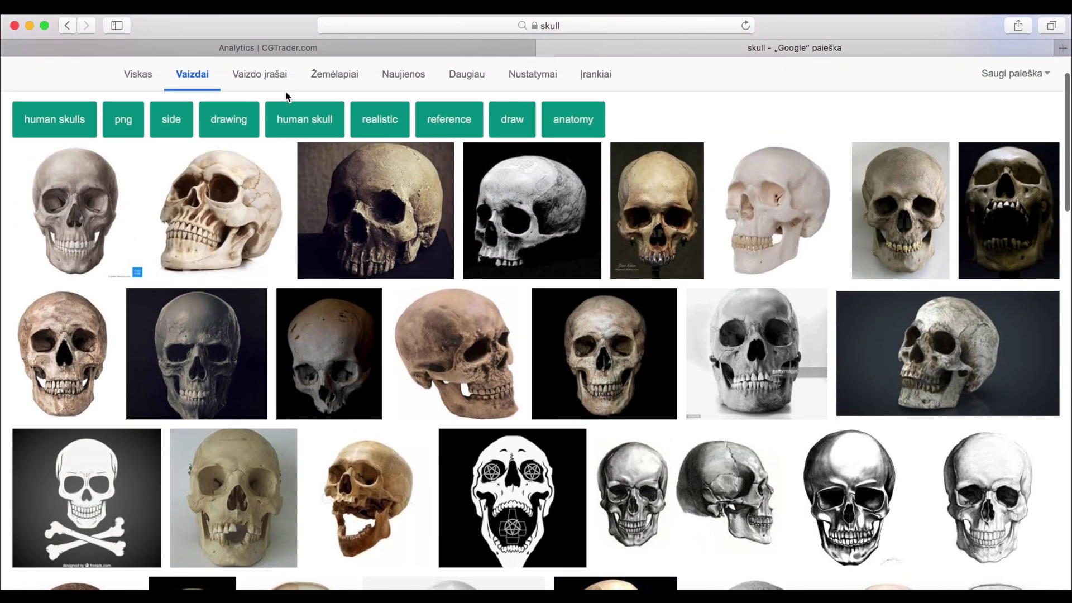
left_click(277, 49)
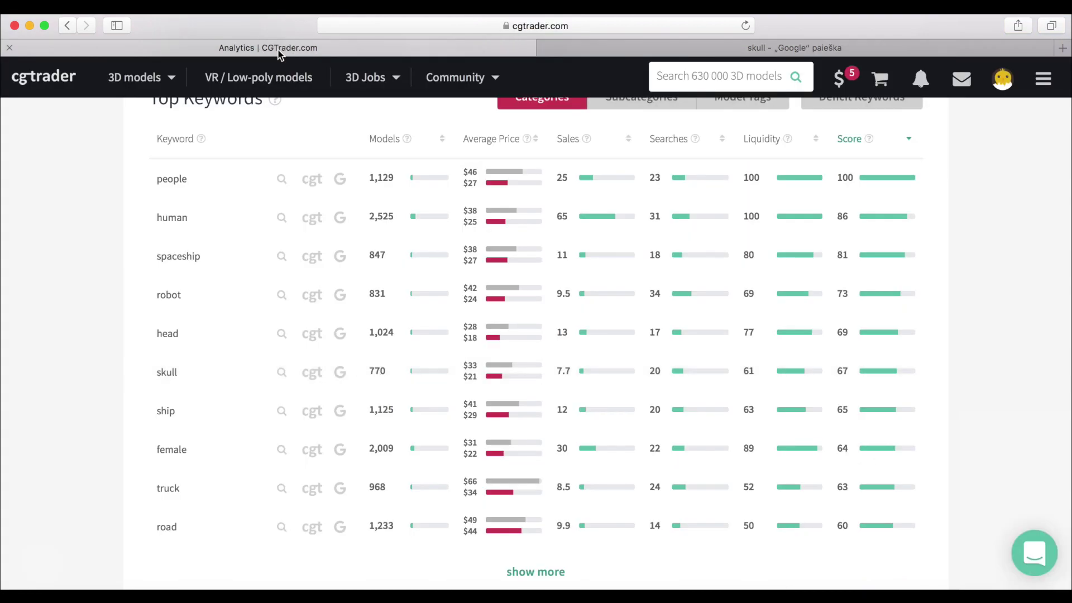
View CGTrader marketplace listings for 'skull' in a new tab and return to Analytics.
left_click(313, 372)
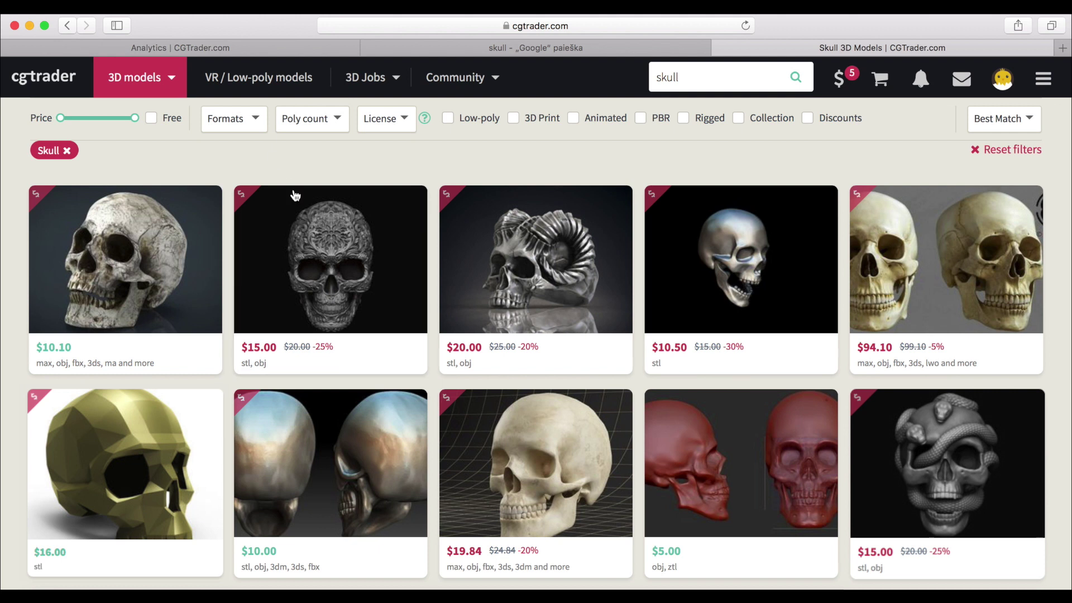
left_click(204, 50)
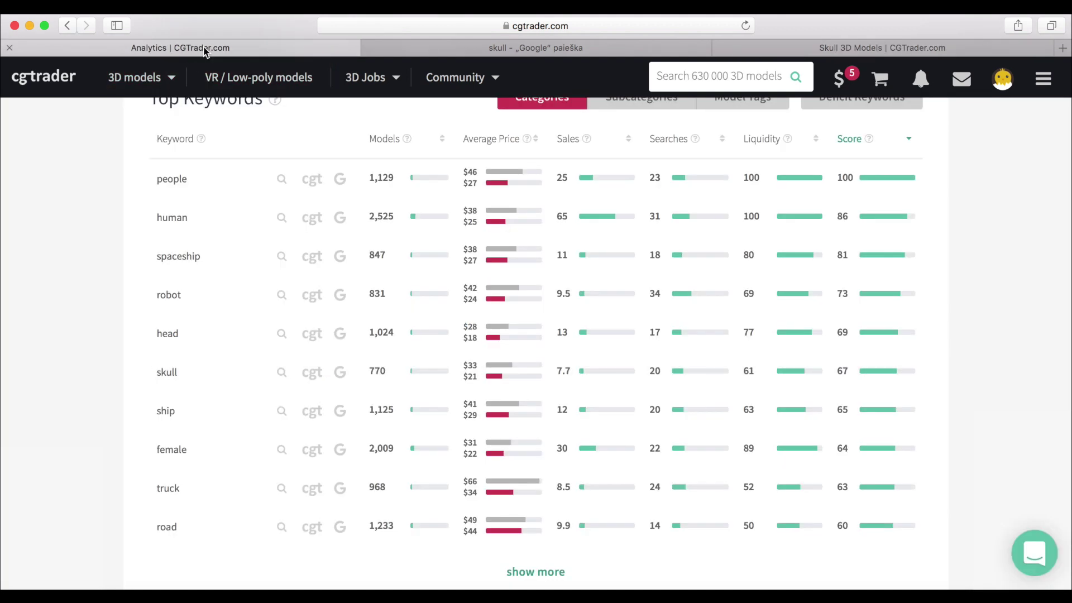
Run Keyword Search for 'skull', then 'truck', and show three-word truck combinations.
left_click(280, 373)
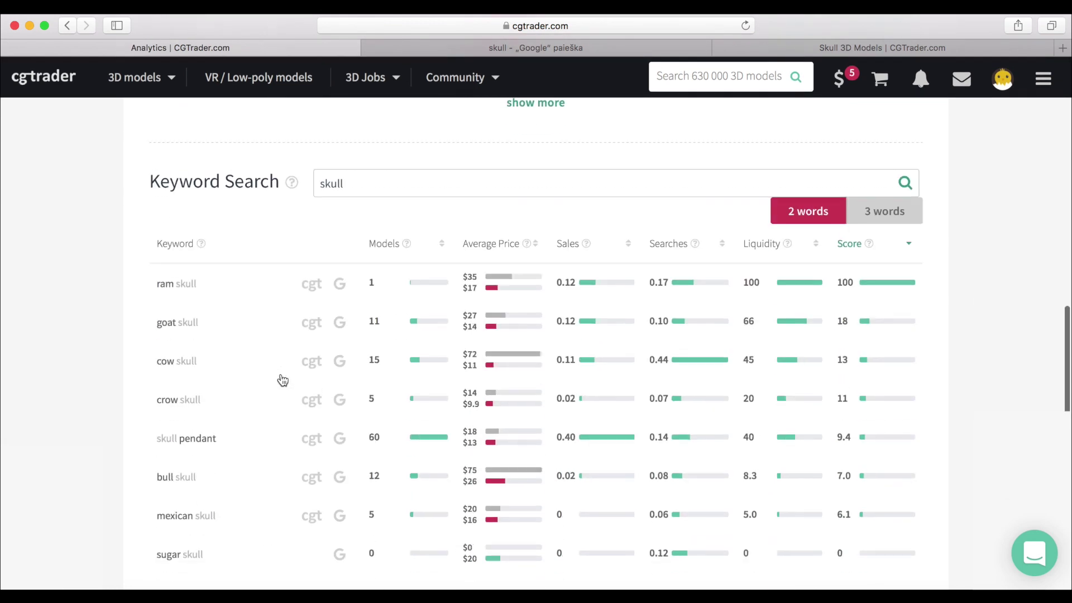
scroll(281, 380, "up", 1)
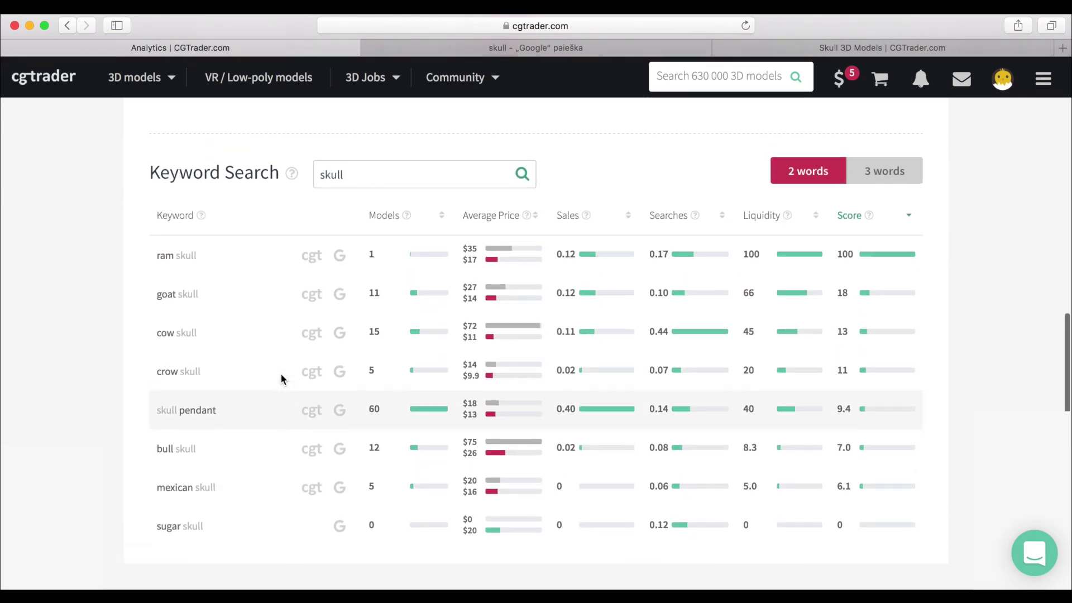
scroll(281, 379, "up", 1)
scroll(280, 380, "up", 1)
scroll(281, 380, "up", 1)
scroll(281, 380, "up", 1)
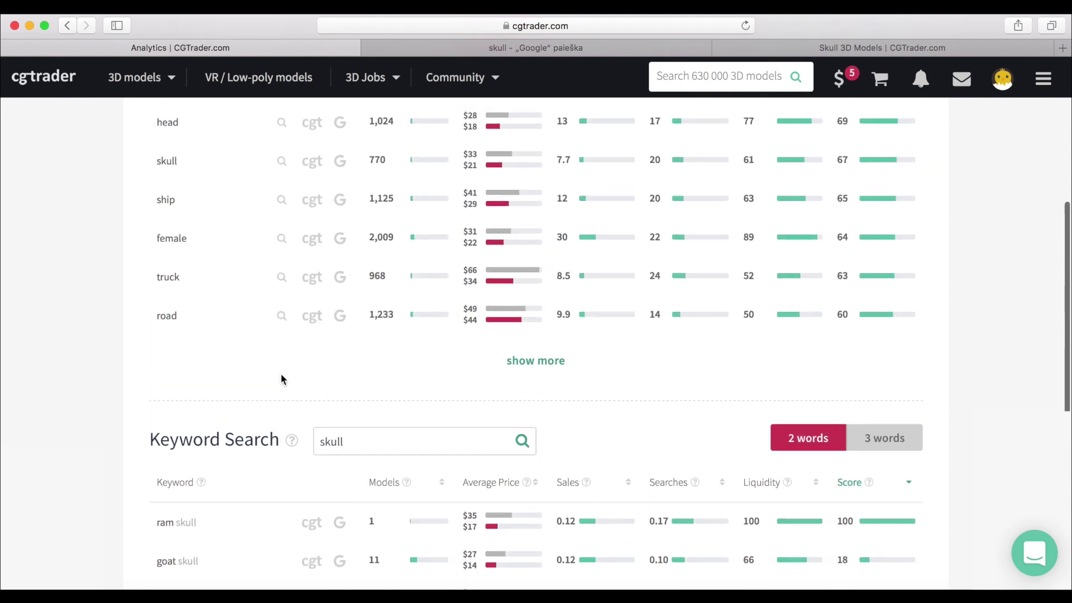
scroll(280, 380, "up", 1)
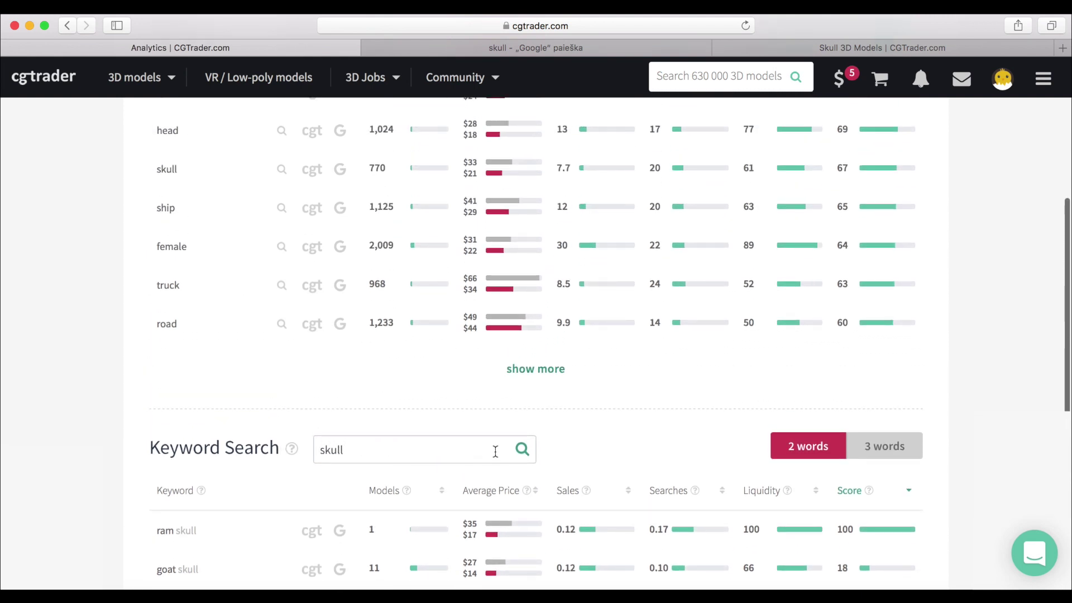
left_click(282, 290)
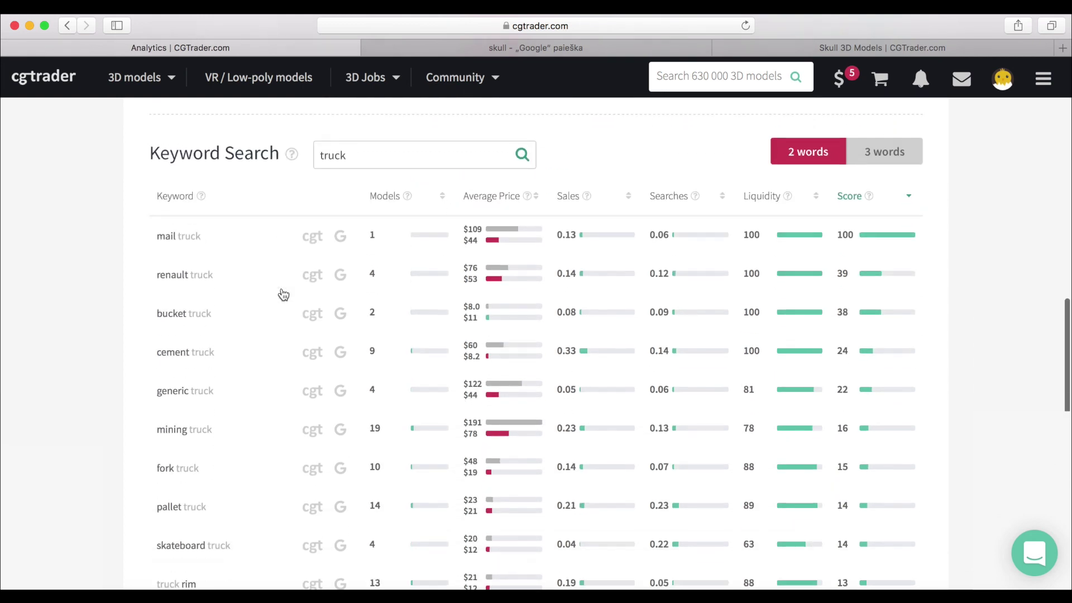
scroll(282, 291, "down", 1)
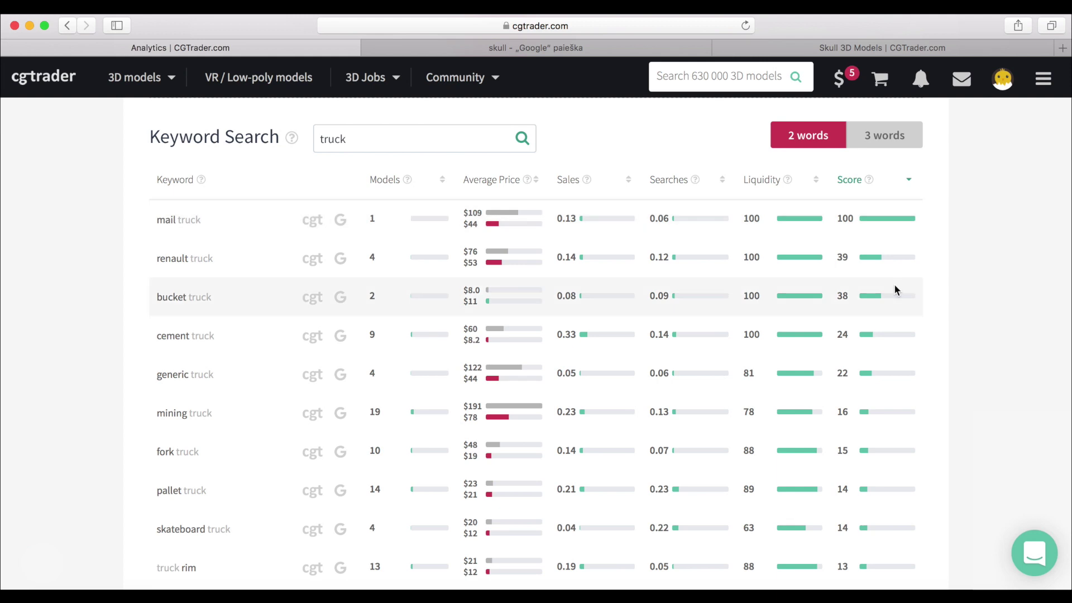
left_click(884, 135)
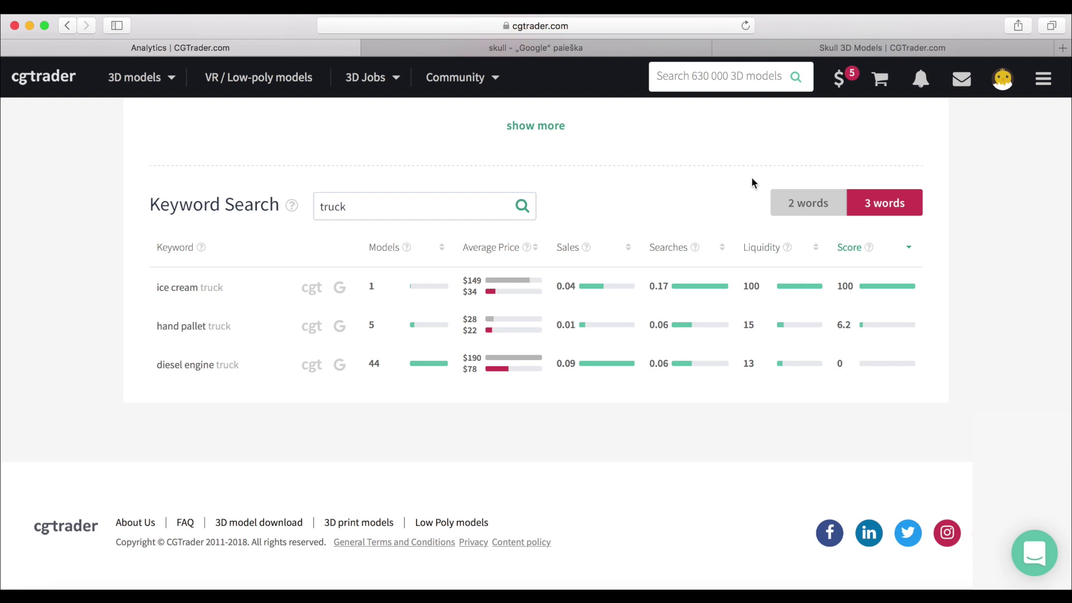
scroll(752, 179, "up", 5)
scroll(751, 179, "up", 2)
scroll(752, 179, "up", 4)
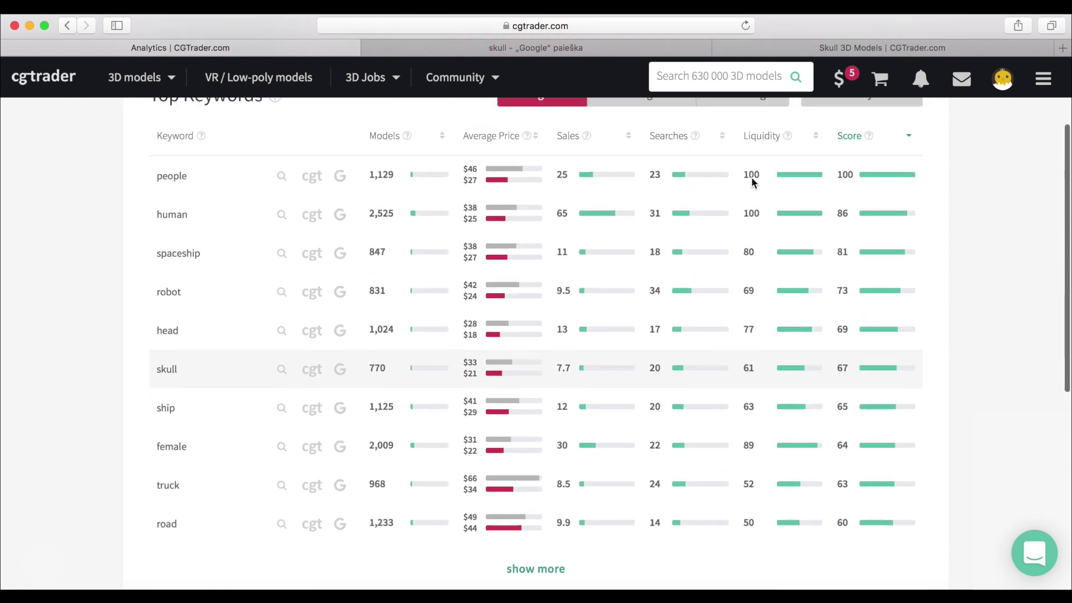
scroll(752, 177, "up", 3)
scroll(752, 180, "up", 1)
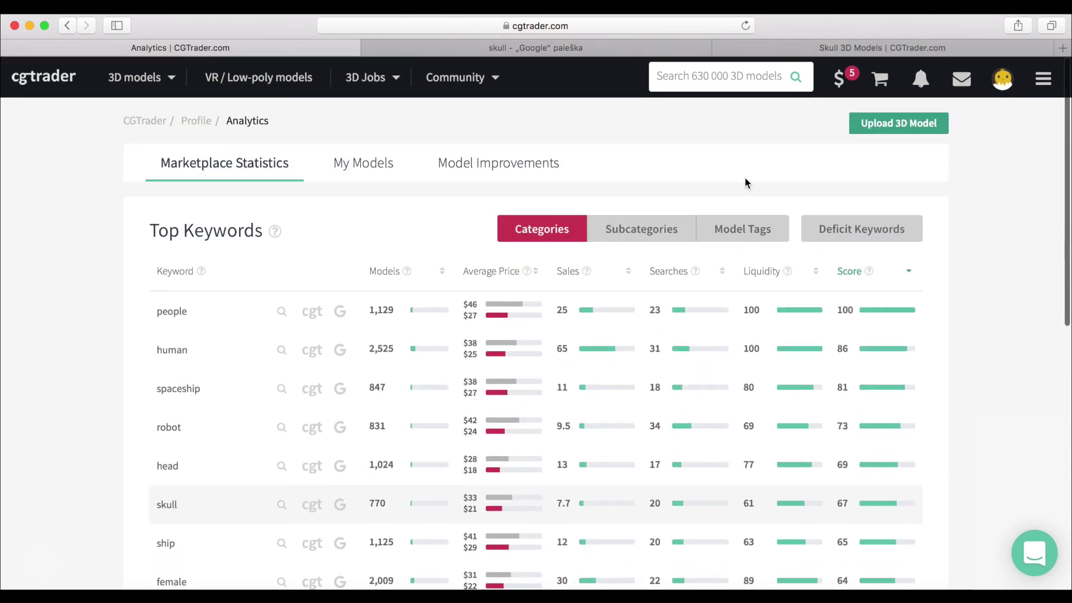
View My Models revenue statistics, then the Model Improvements list ranked by score.
left_click(390, 172)
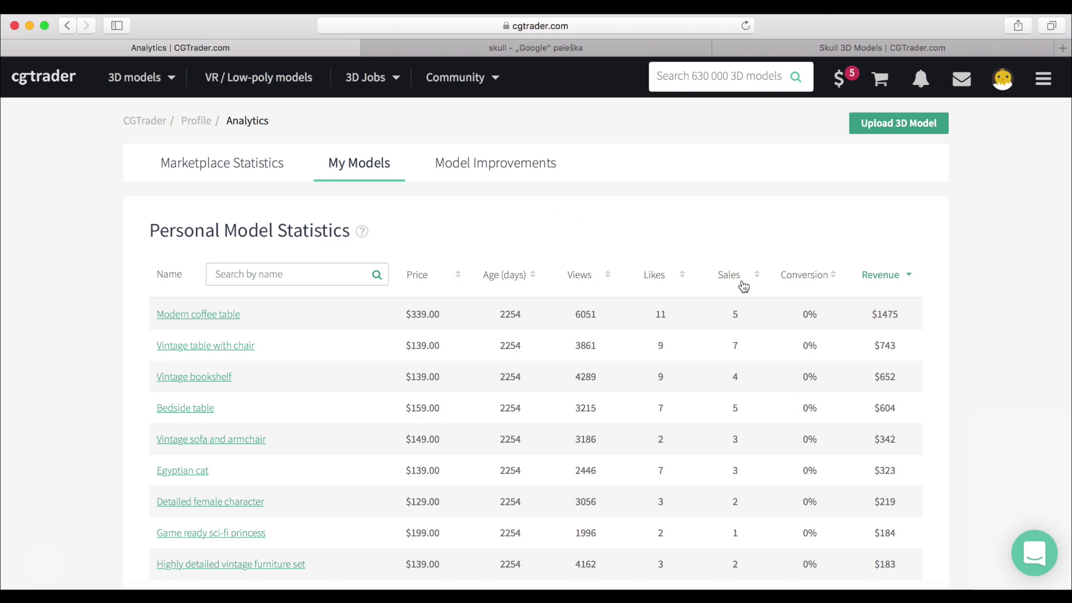
left_click(541, 172)
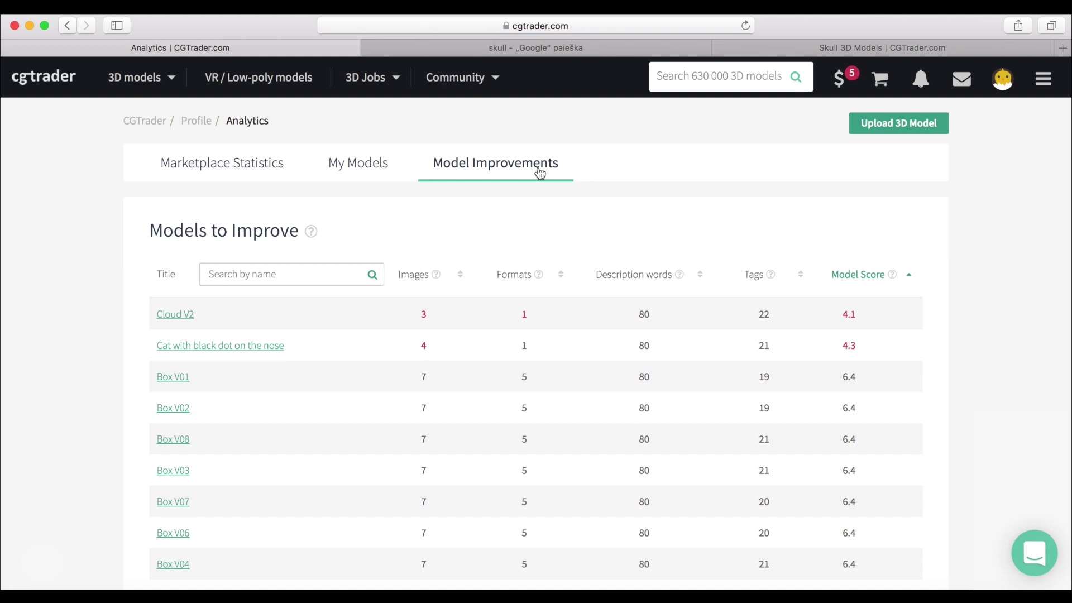